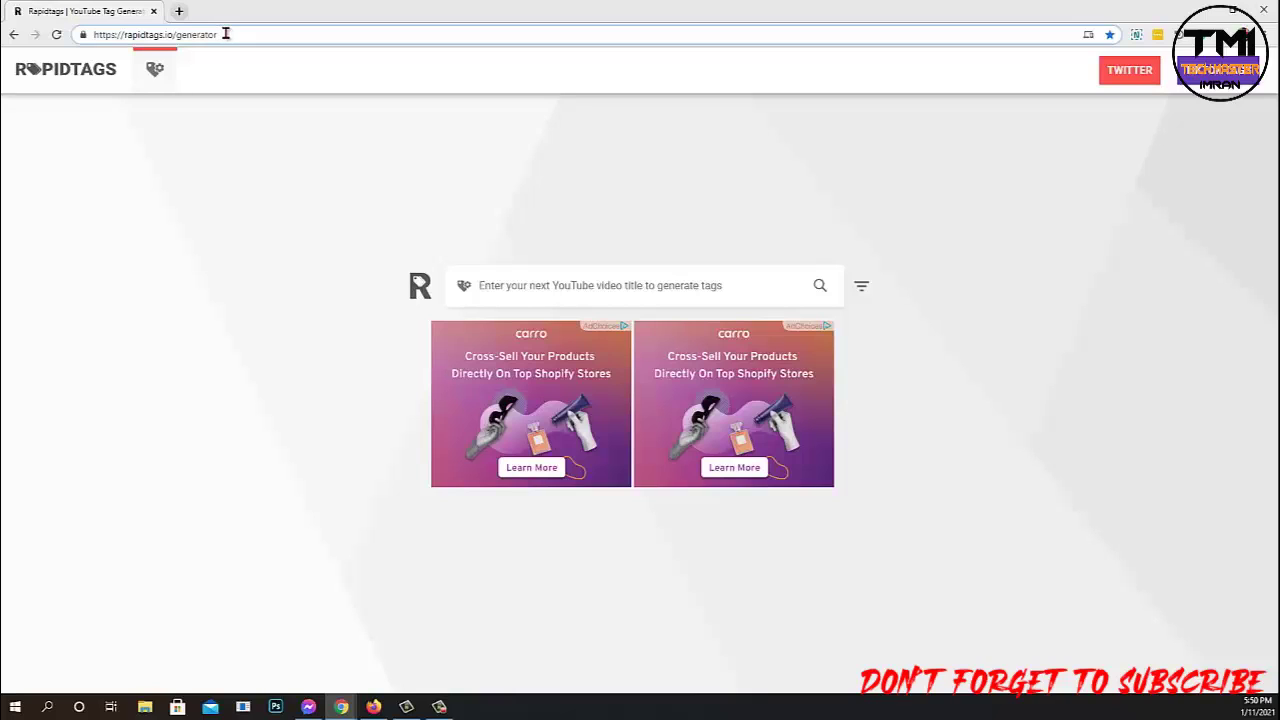
left_click(185, 157)
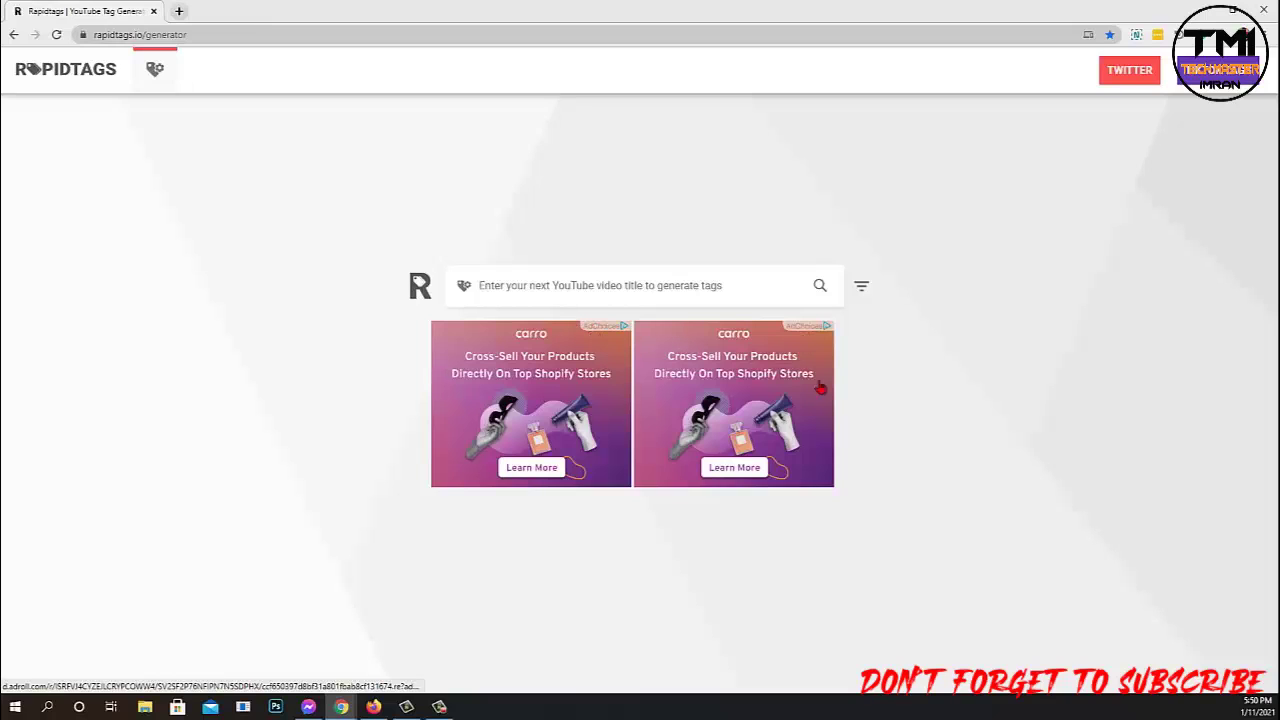
left_click(569, 288)
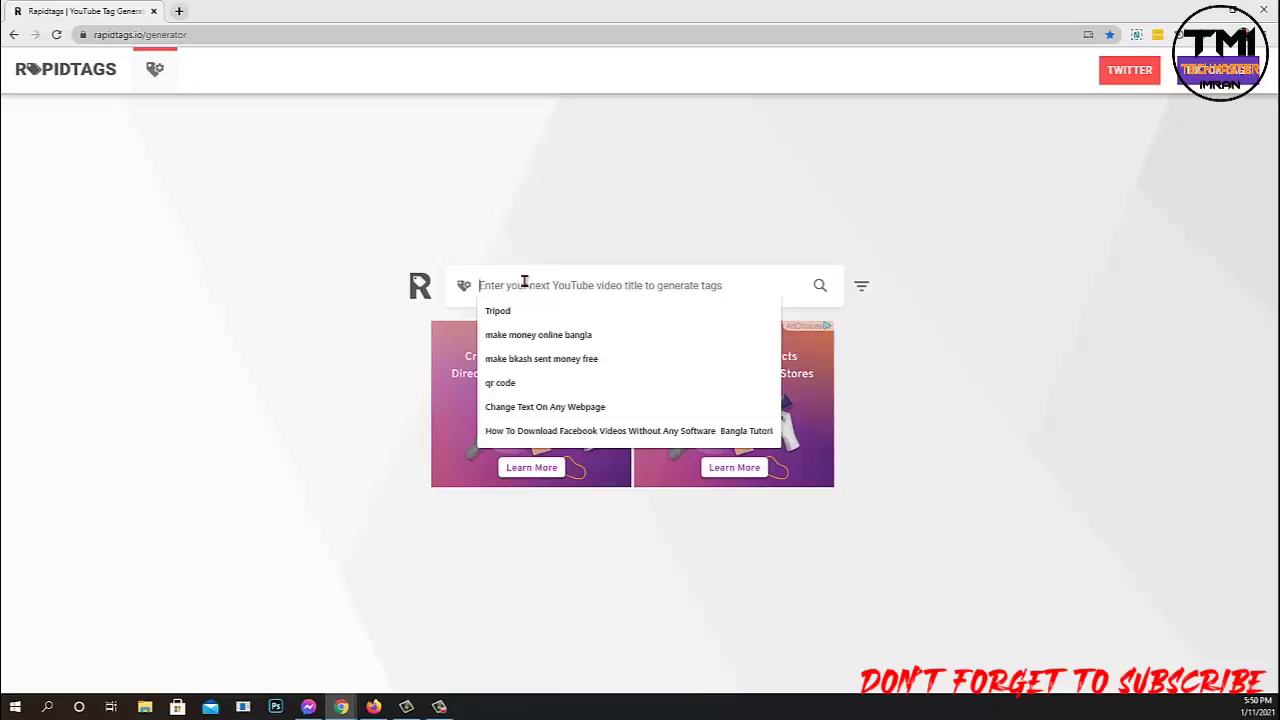
left_click(529, 280)
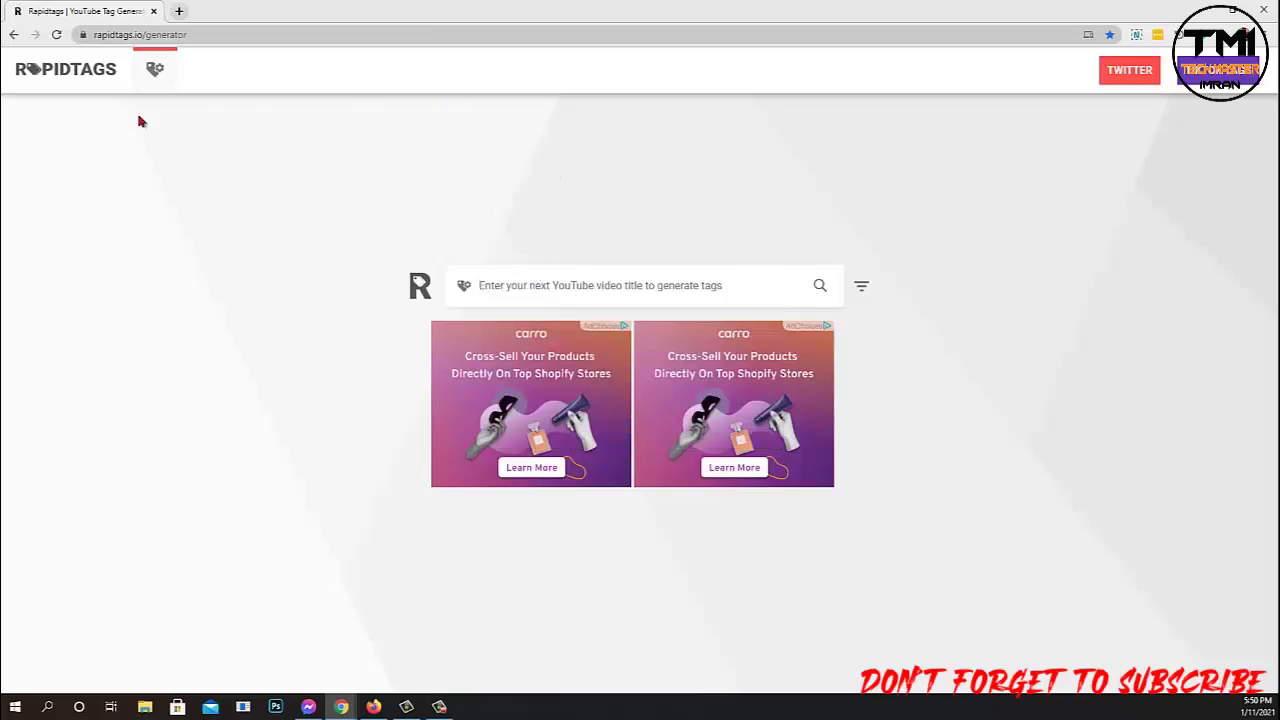
left_click(142, 36)
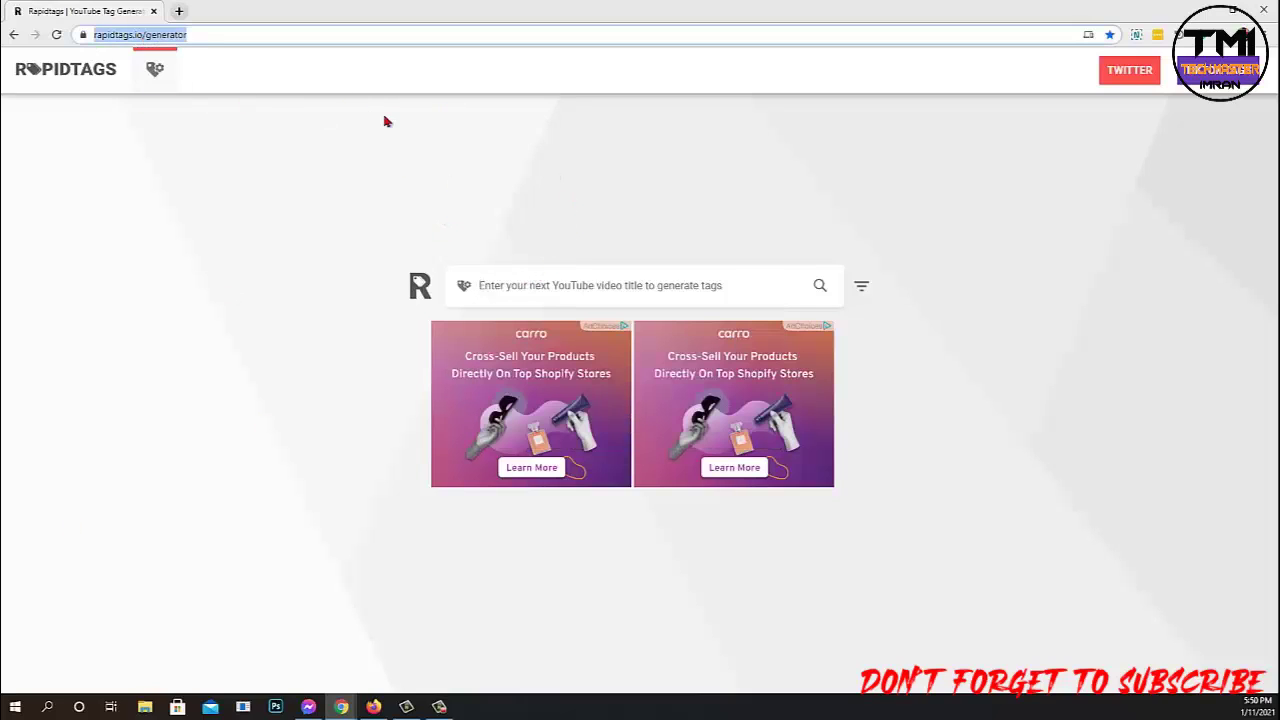
double_click(166, 37)
left_click_drag(264, 43, 90, 42)
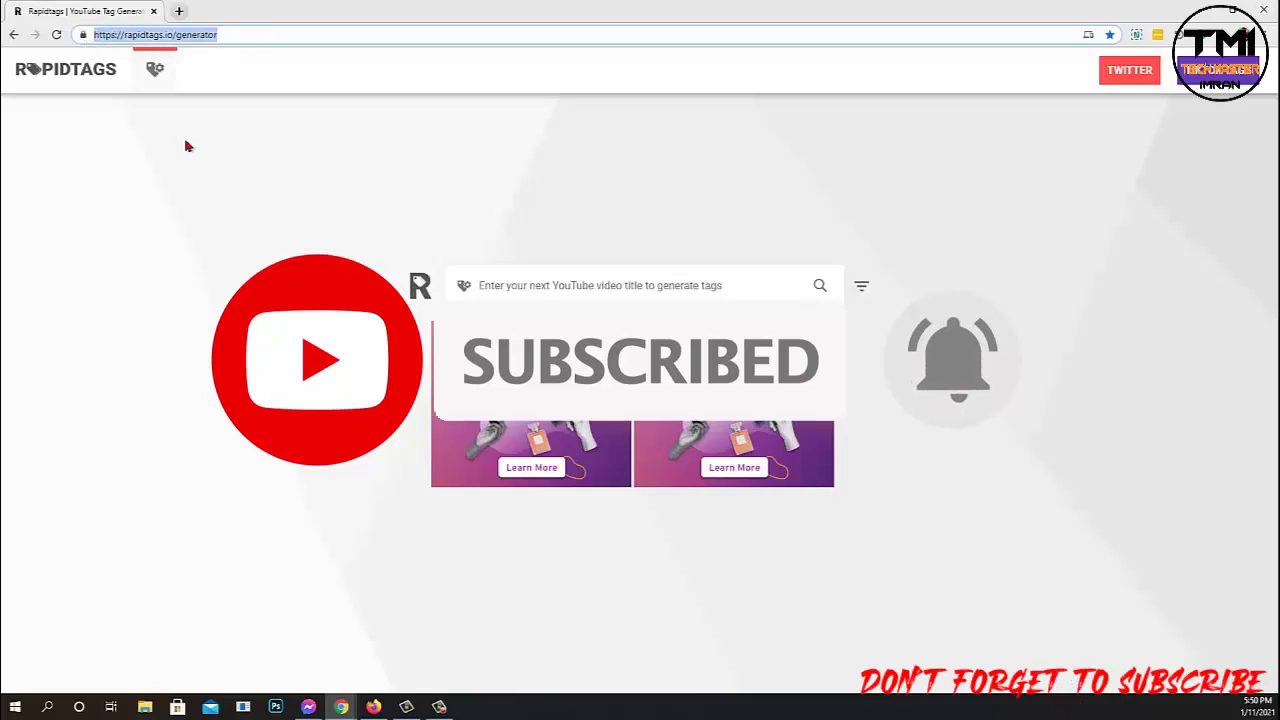
left_click(187, 146)
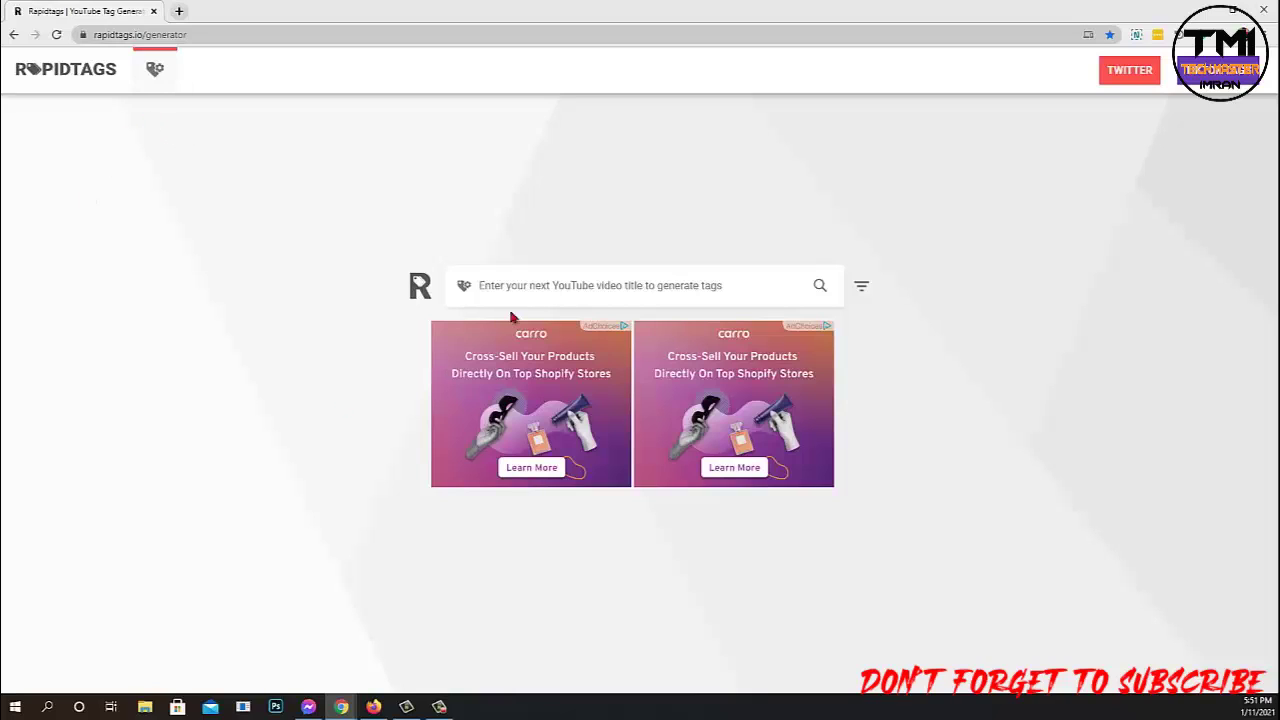
left_click(533, 285)
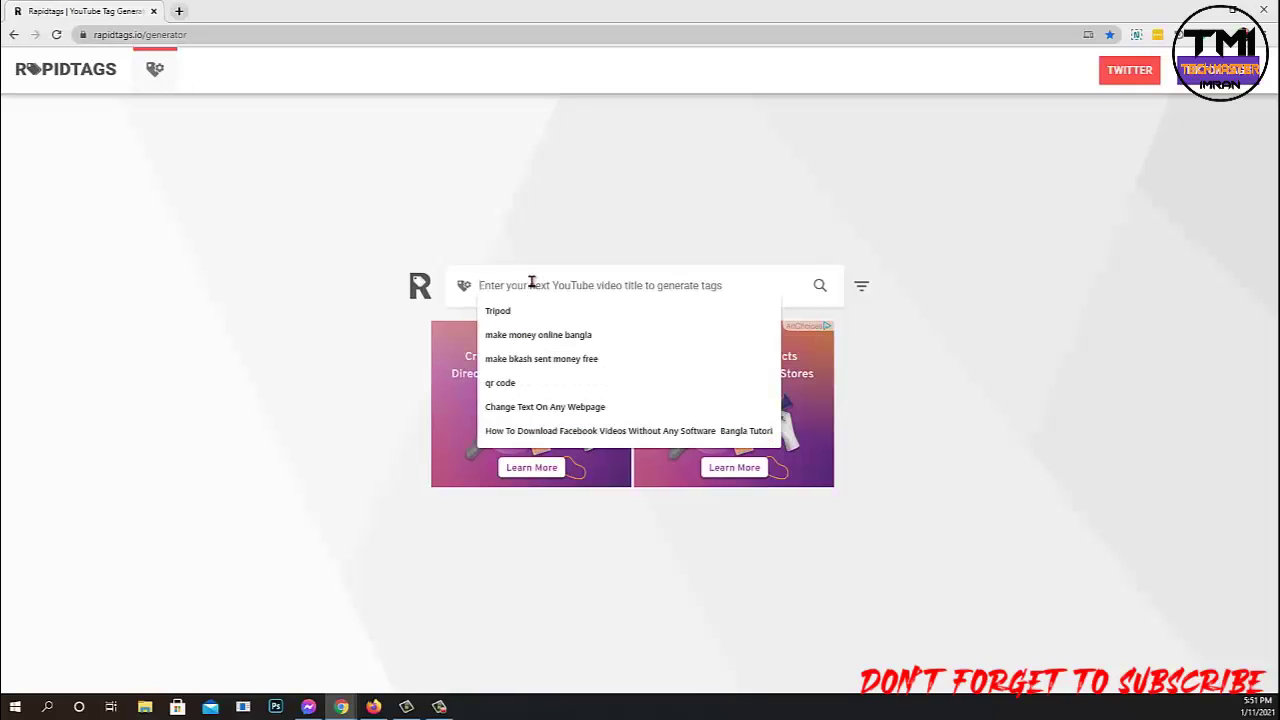
- Open YouTube Studio from YouTube in a new browser tab and go to the channel's list of uploaded videos
left_click(179, 12)
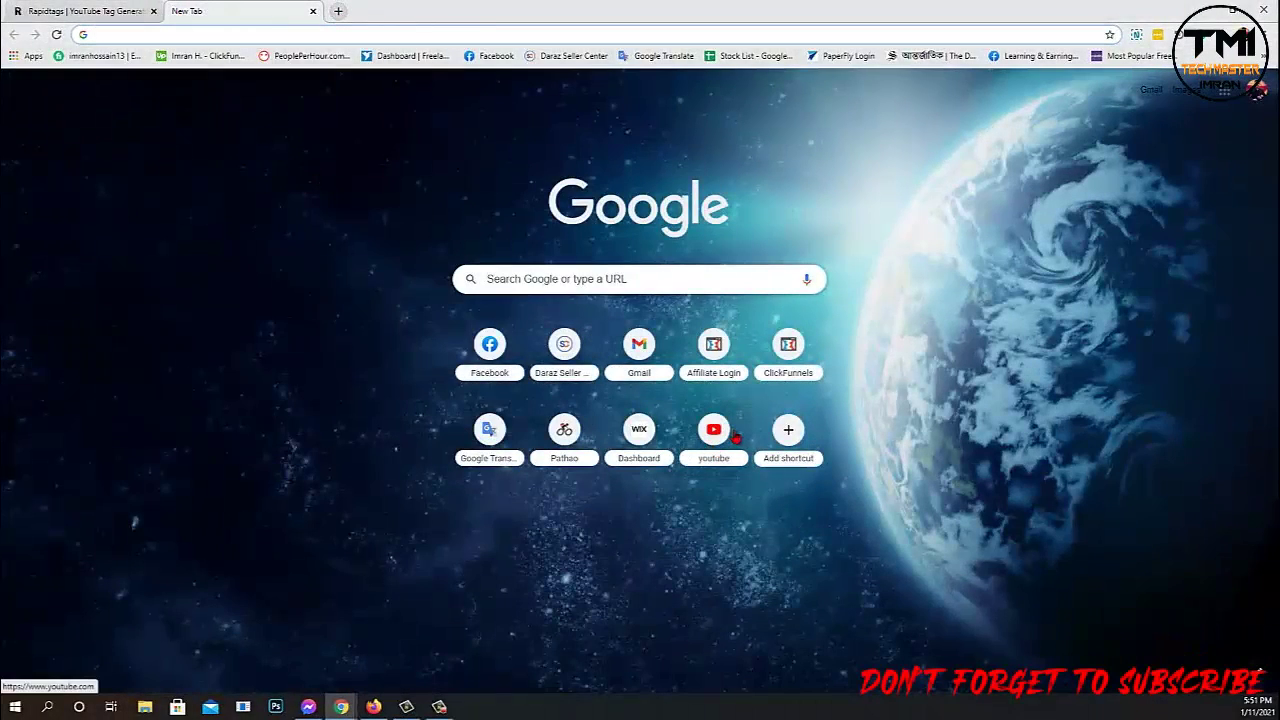
left_click(728, 434)
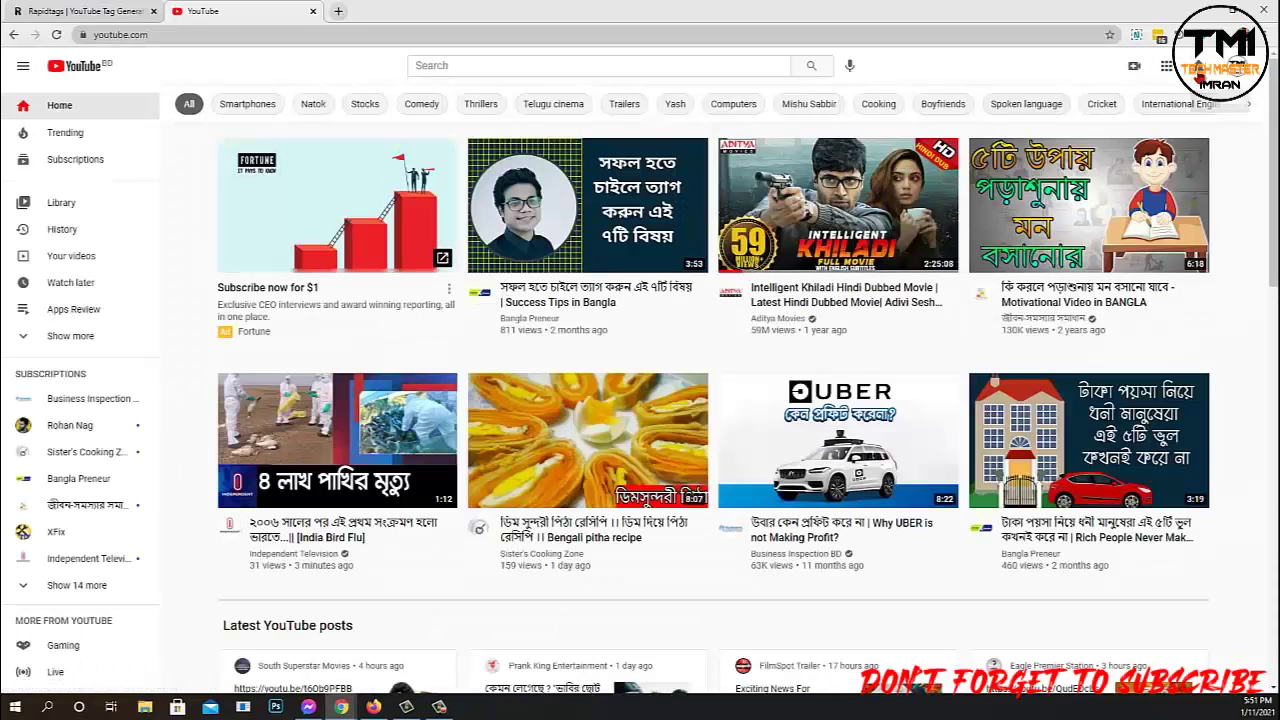
left_click(1232, 72)
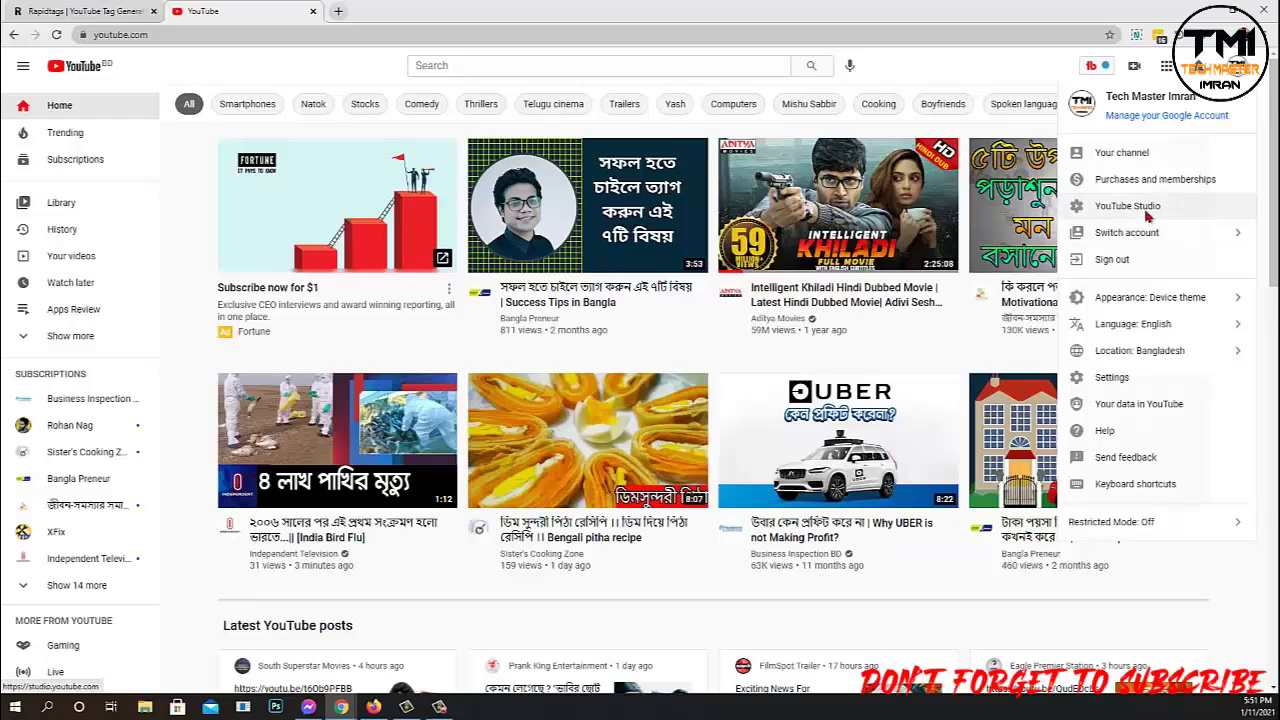
left_click(1140, 207)
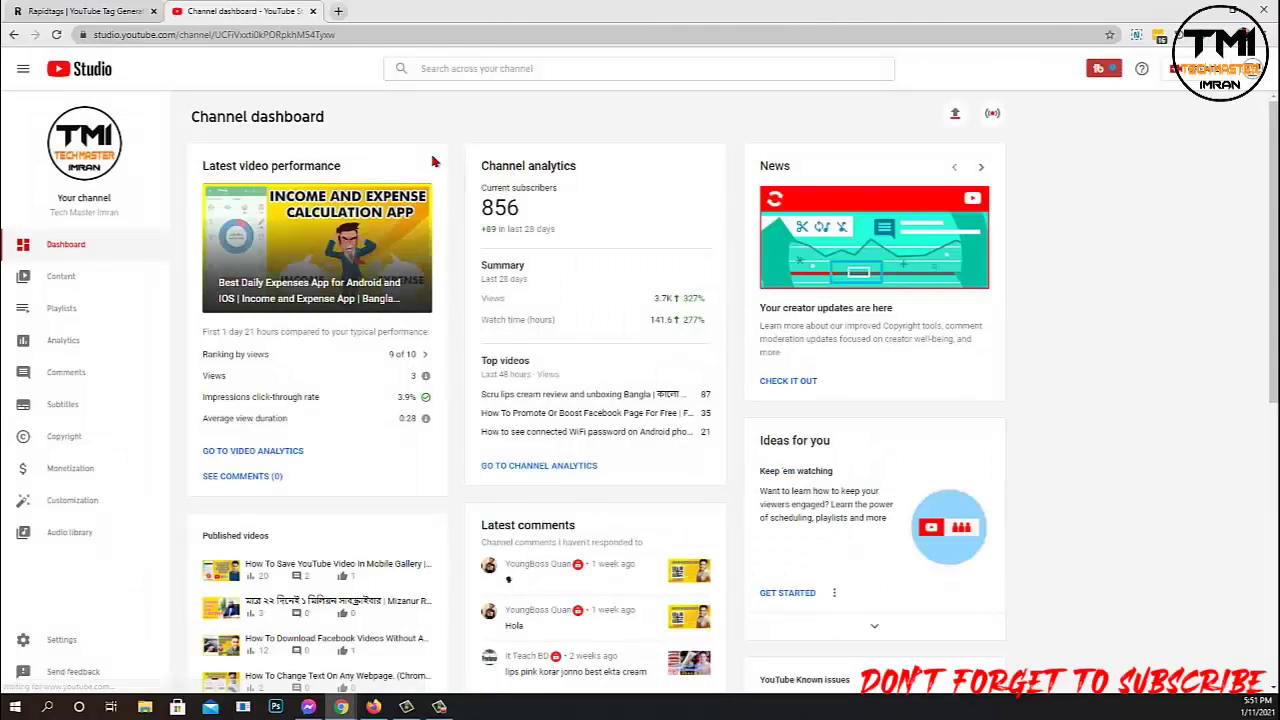
left_click(75, 277)
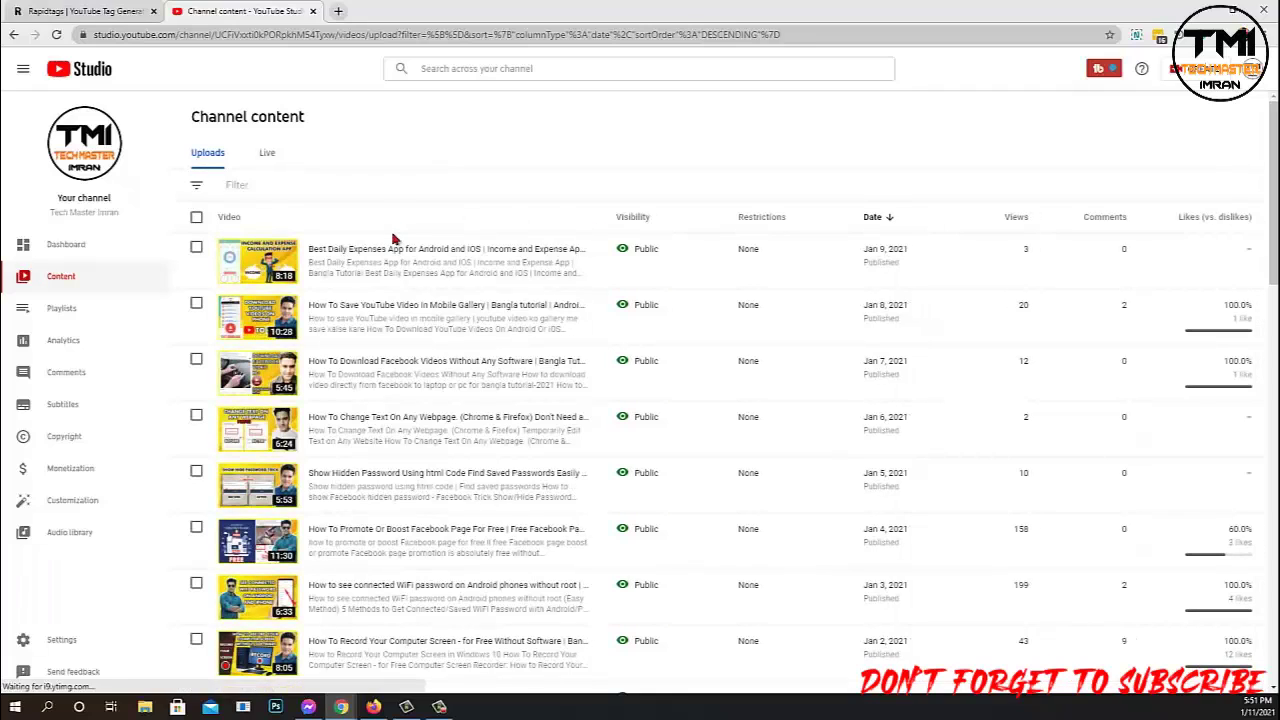
- Open the details of the "Best Daily Expenses App for Android and IOS" video and copy "Daily Expenses App" from its title
mouse_move(338, 268)
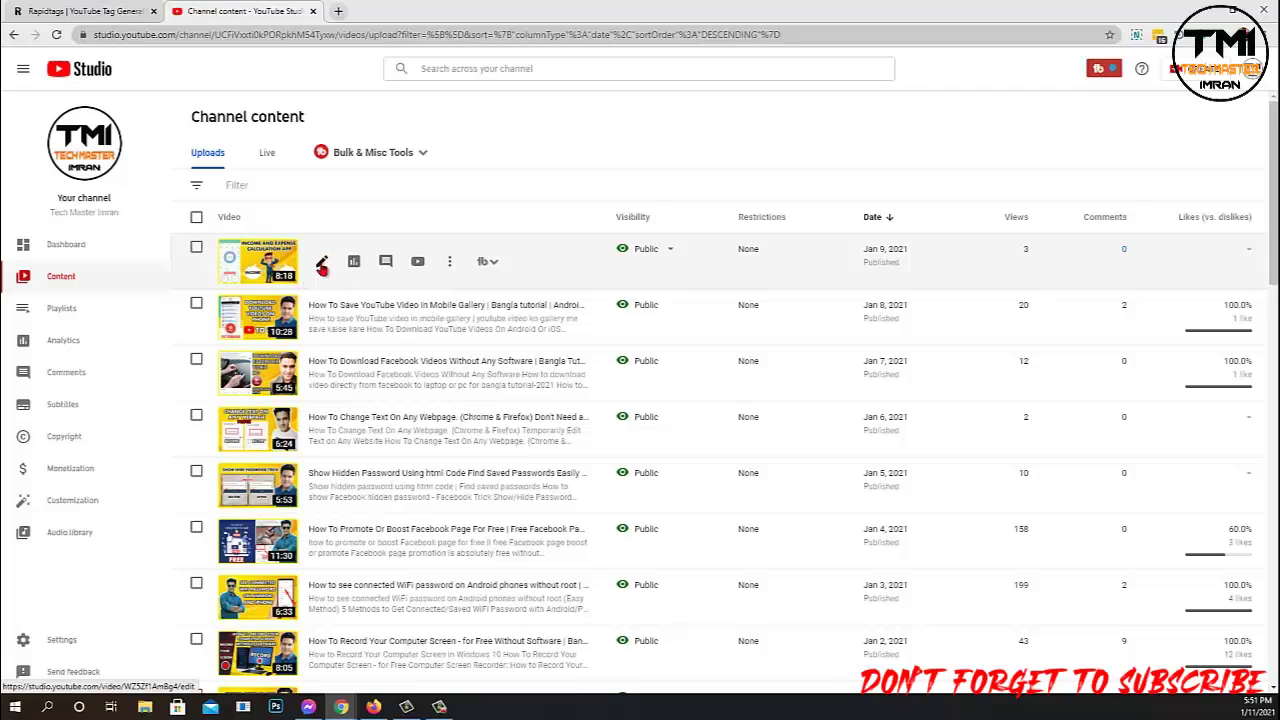
left_click(322, 265)
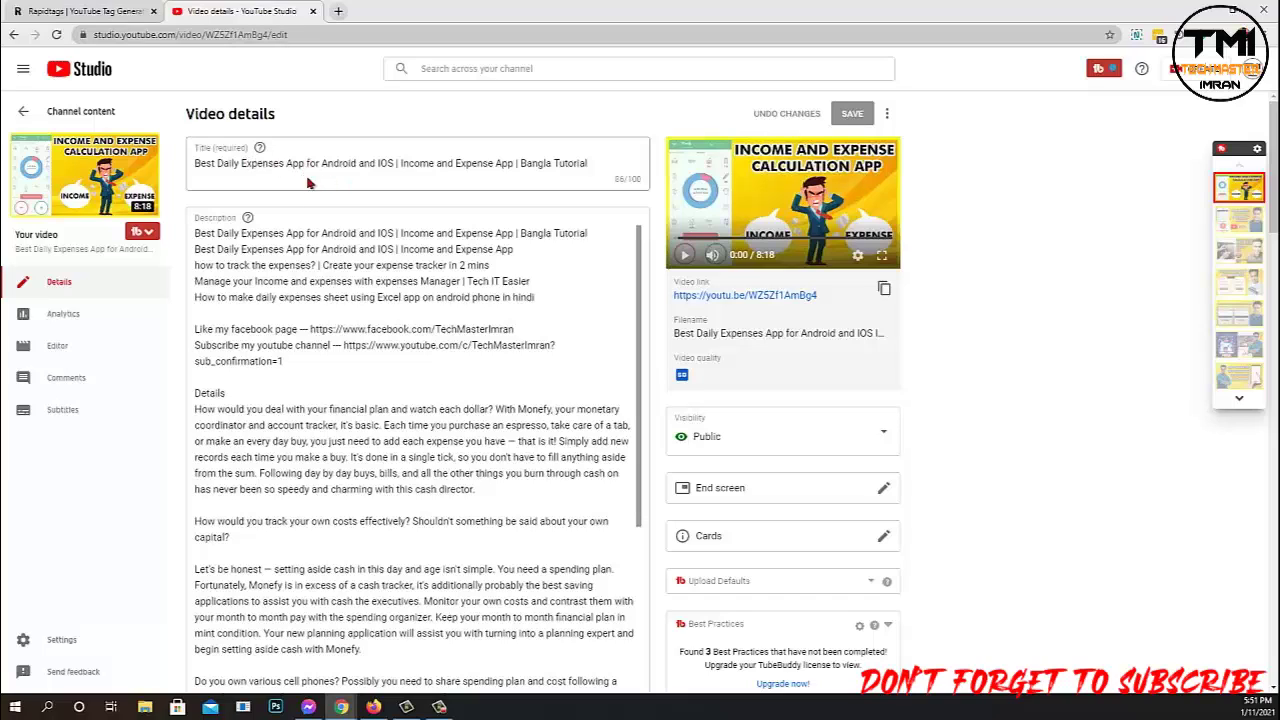
left_click(214, 163)
left_click_drag(217, 163, 302, 167)
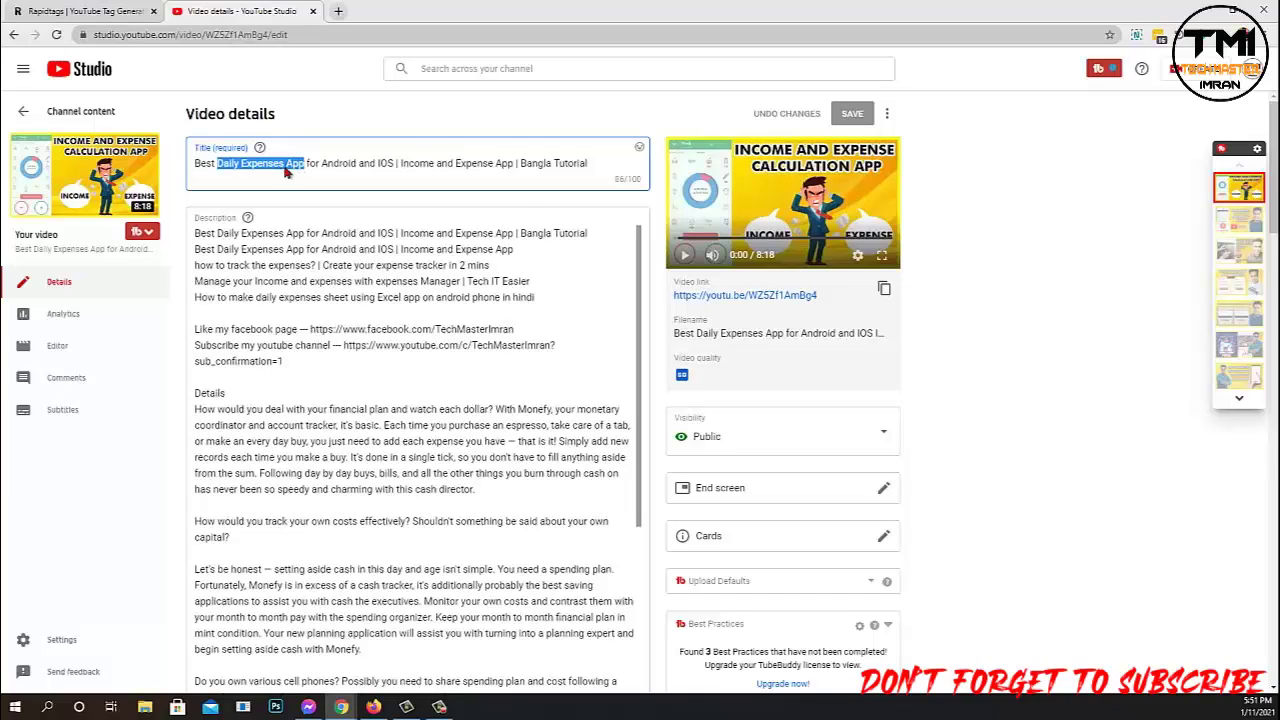
right_click(287, 172)
left_click(354, 217)
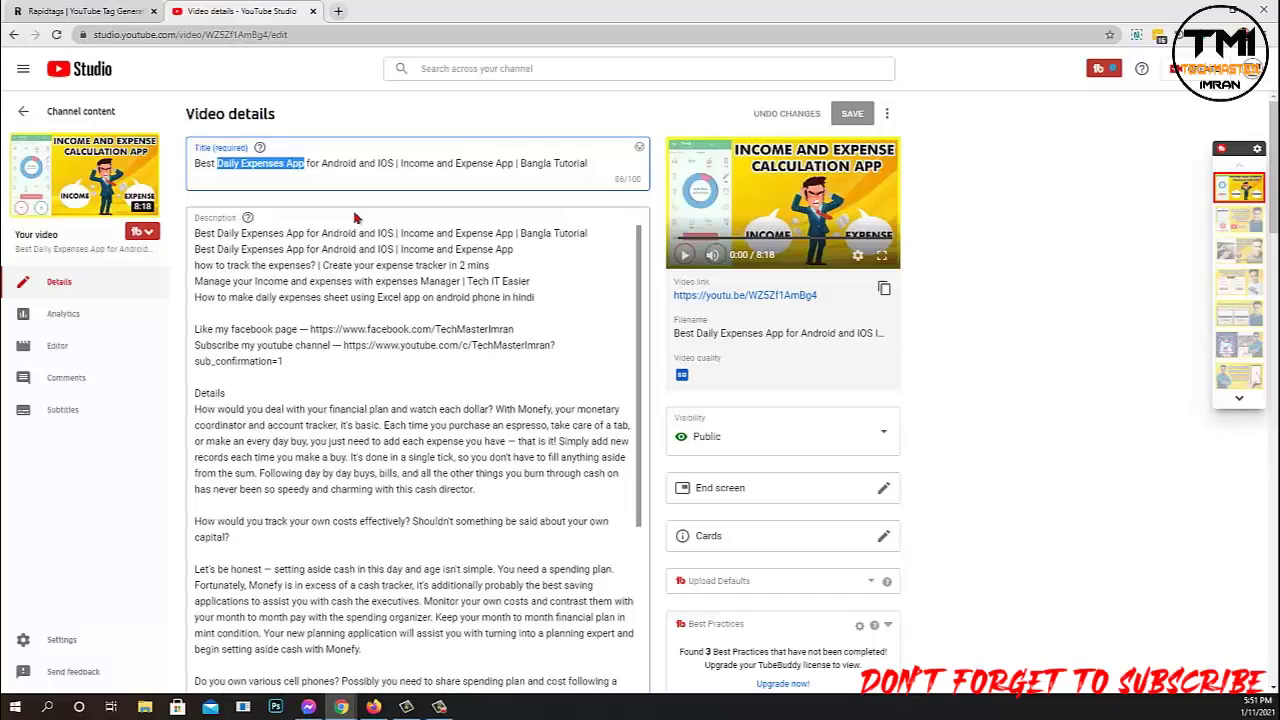
right_click(281, 168)
left_click(330, 208)
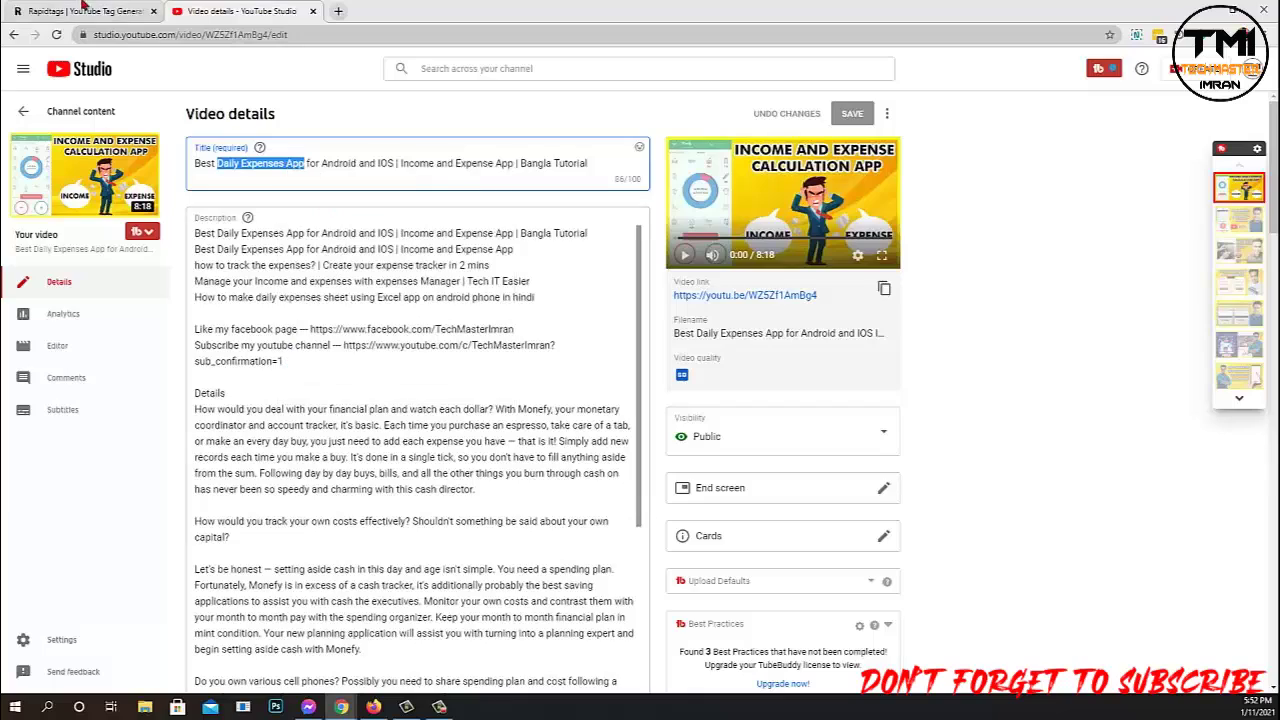
- Switch to the Rapidtags generator and generate tags for the pasted phrase "Daily Expenses App"
left_click(84, 13)
left_click(588, 287)
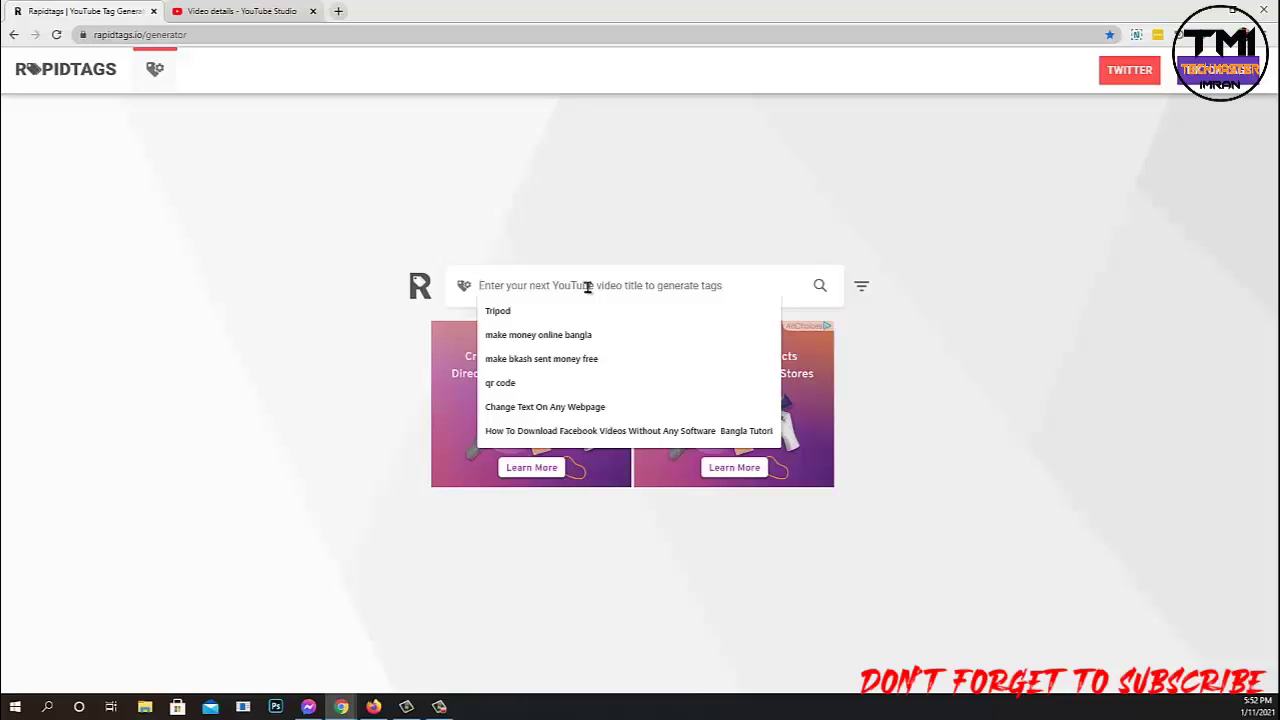
key("ctrl+v")
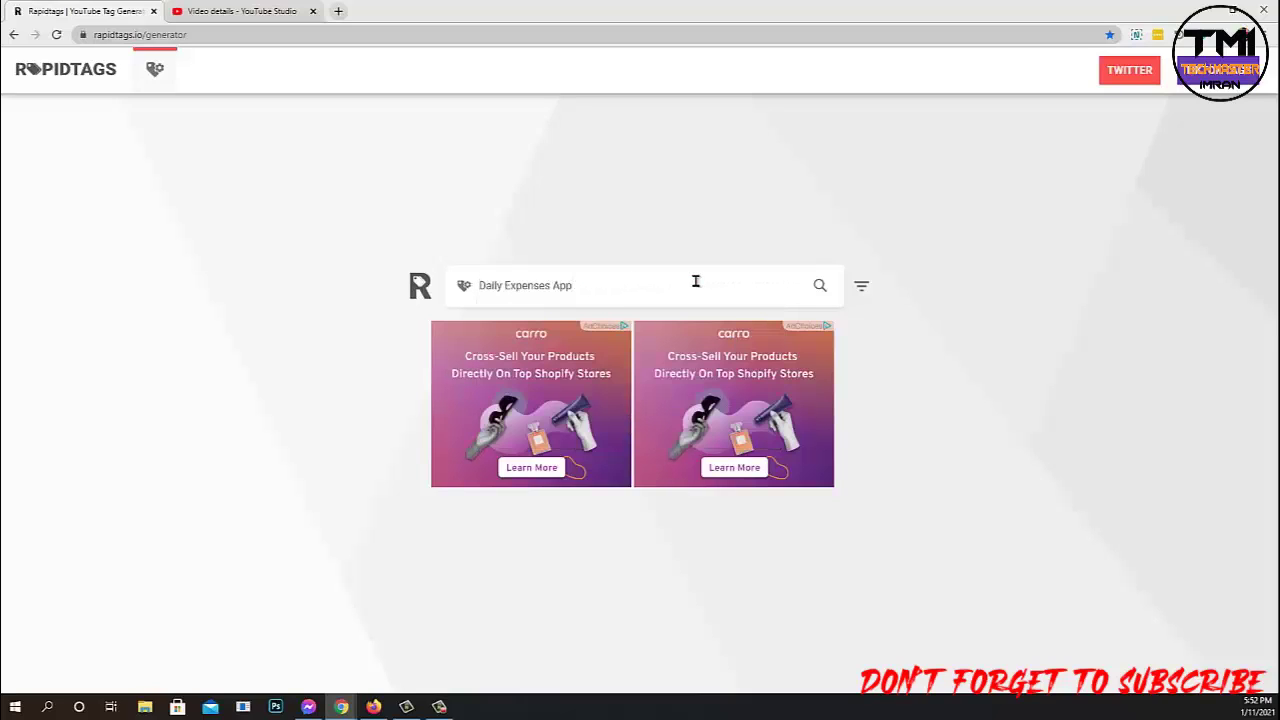
left_click_drag(581, 290, 434, 300)
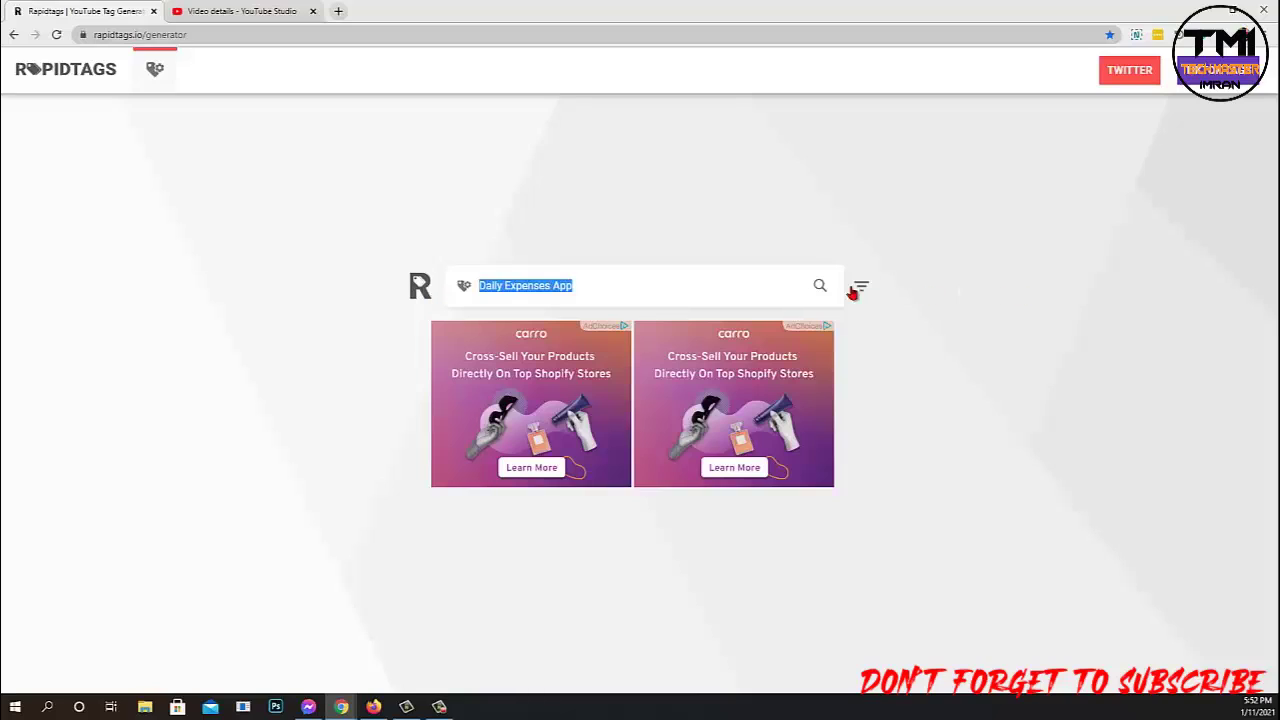
left_click(788, 207)
left_click(626, 299)
left_click(628, 288)
left_click(819, 290)
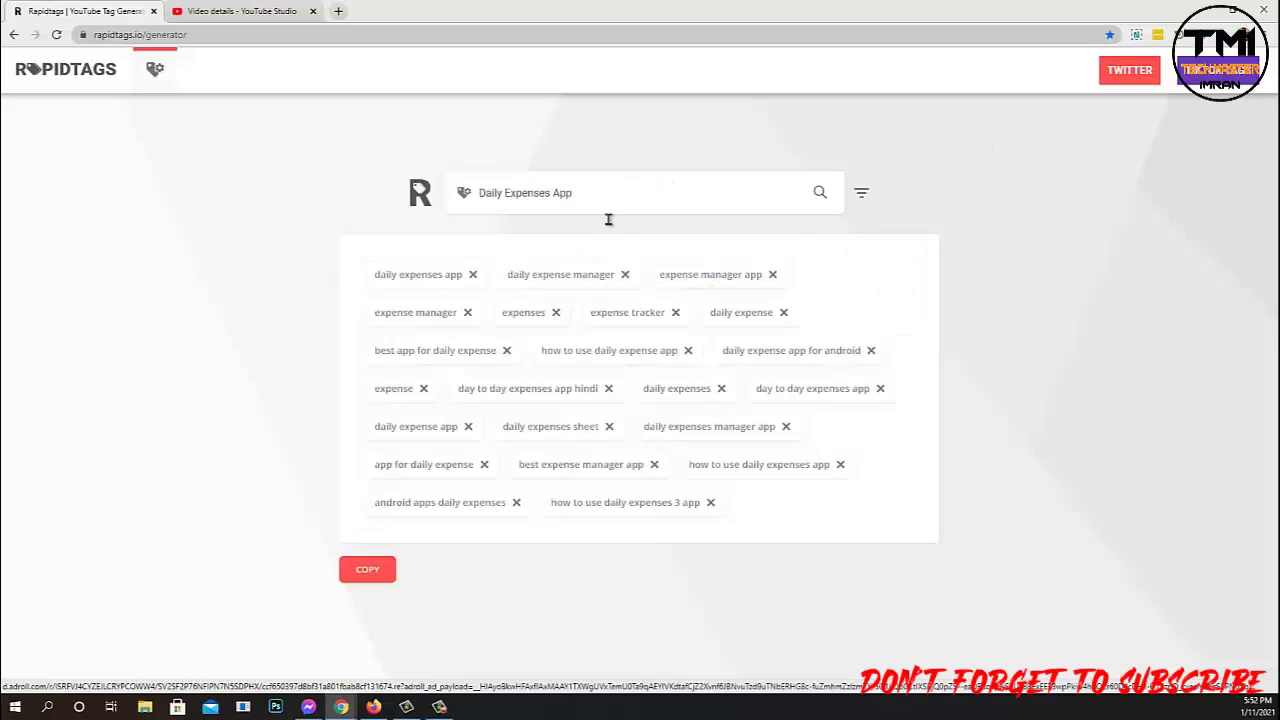
- Copy all the tags generated for "Daily Expenses App"
left_click_drag(618, 190, 466, 198)
left_click(588, 177)
left_click_drag(563, 204, 371, 201)
left_click(270, 210)
left_click(386, 569)
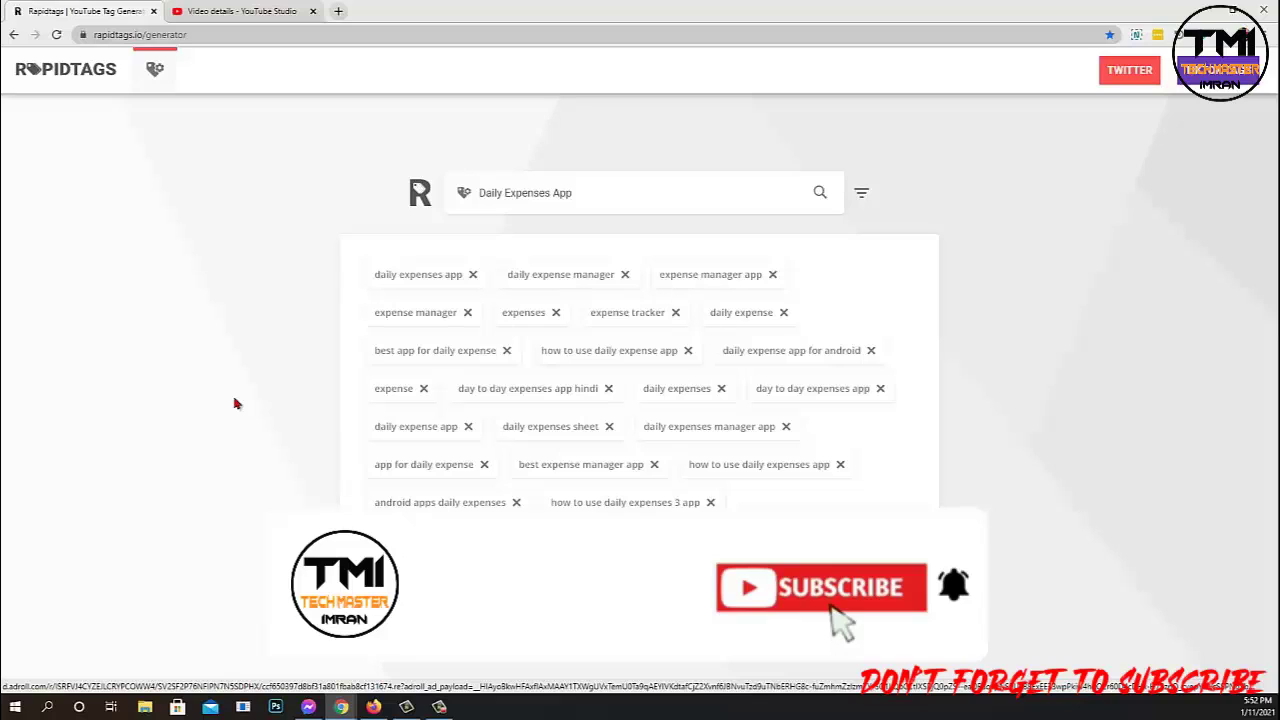
- In YouTube Studio, open the Jan 8, 2021 video's details and copy "Save YouTube Video In Mobile Gallery" from its title
left_click(265, 10)
left_click(127, 14)
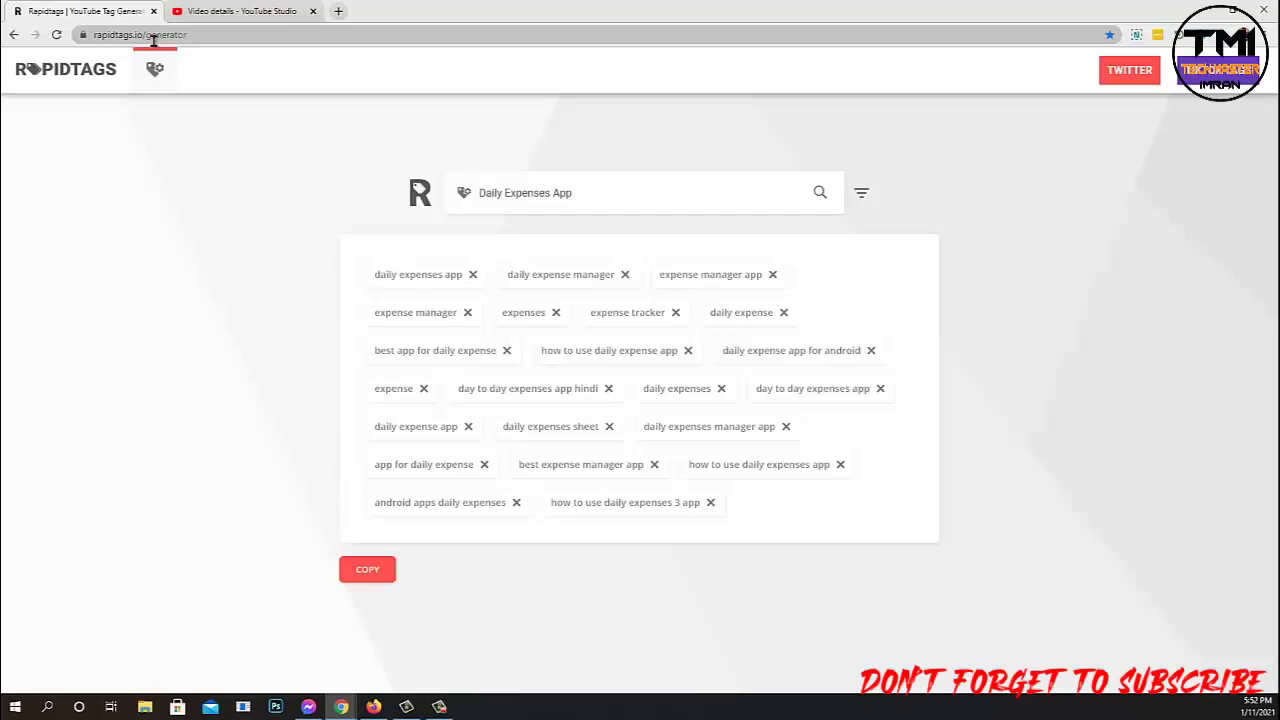
left_click(190, 10)
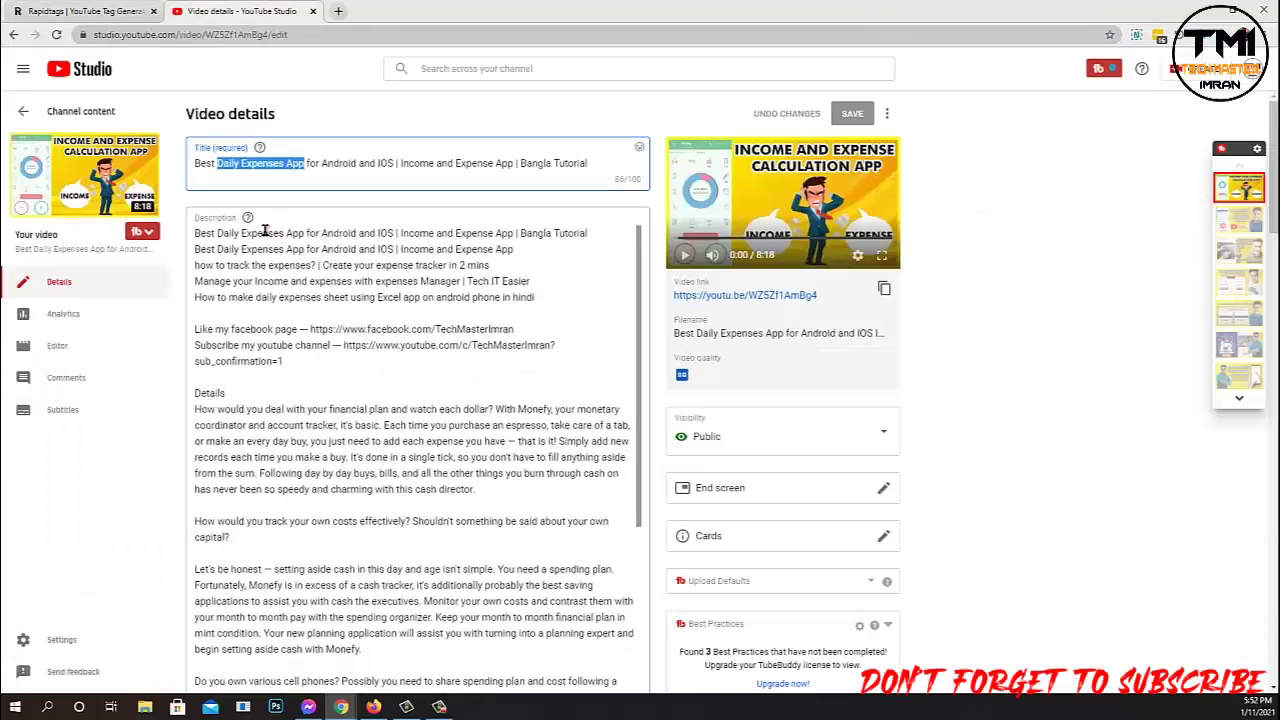
left_click(24, 113)
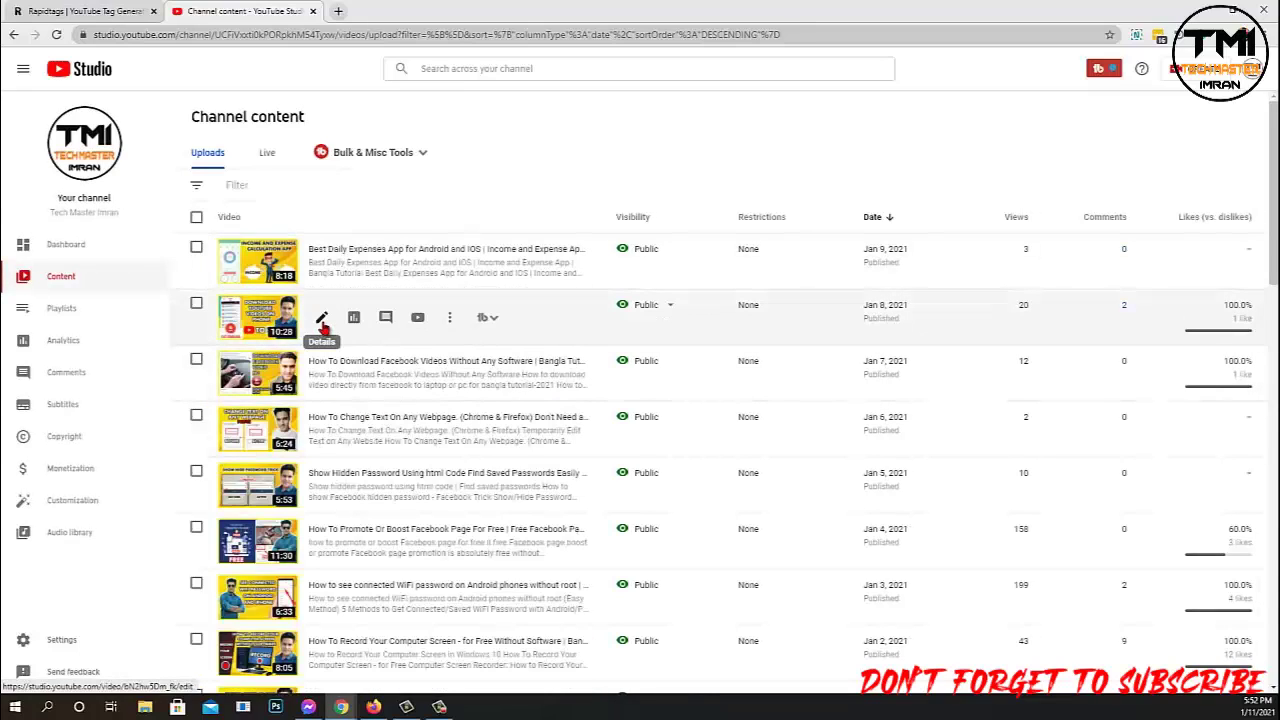
left_click(321, 323)
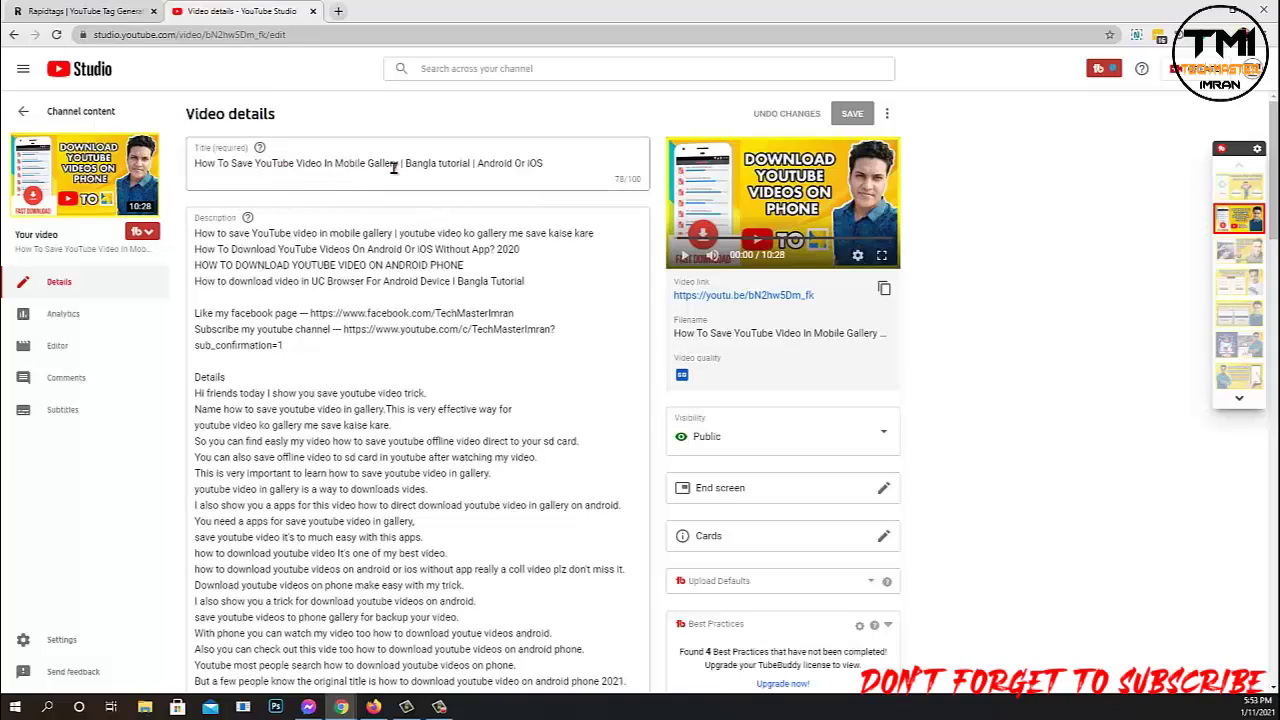
left_click_drag(401, 165, 230, 163)
right_click(257, 162)
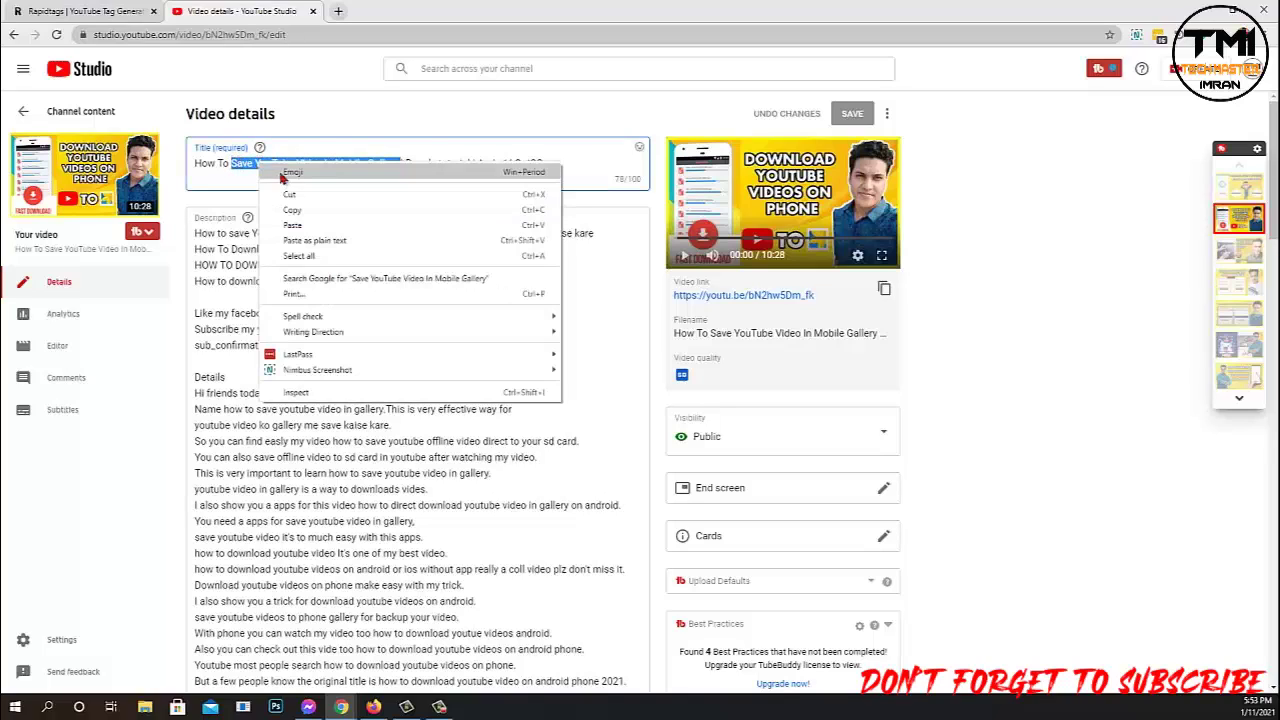
left_click(300, 207)
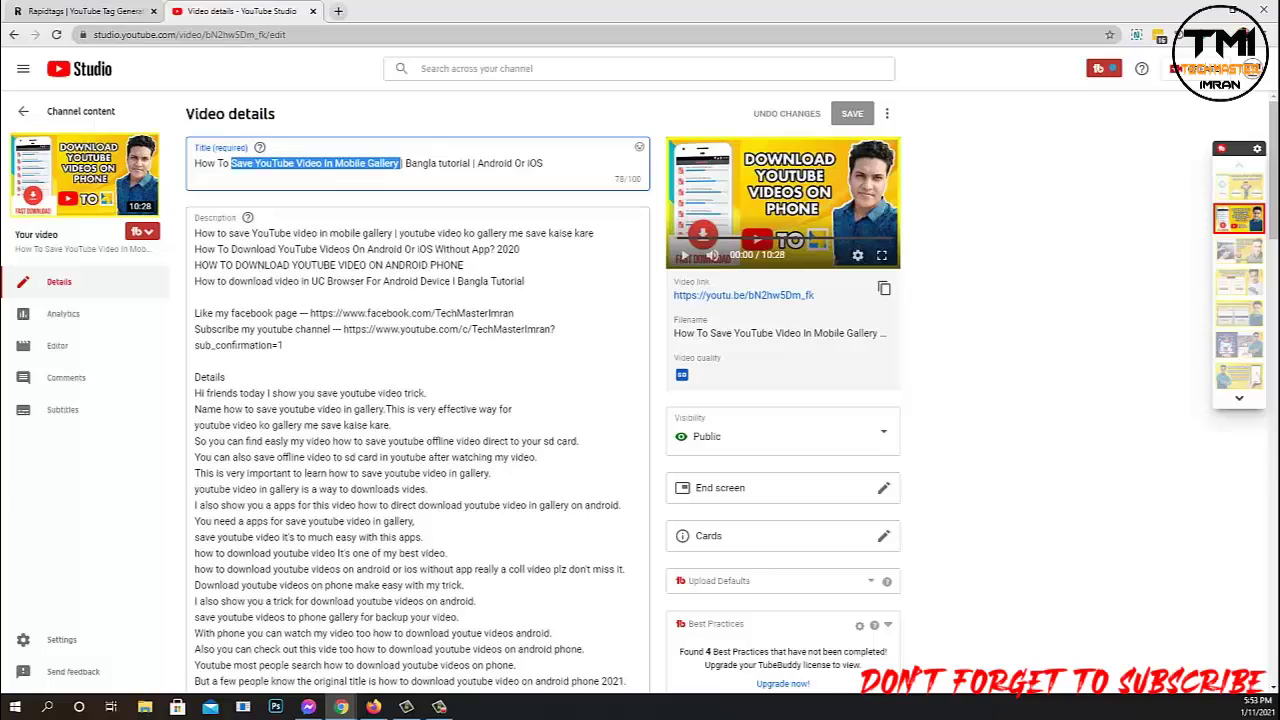
- Return to Rapidtags, replace the search phrase with "Save YouTube Video In Mobile Gallery" and generate its tags
scroll(440, 251, "down", 10)
scroll(430, 400, "up", 5)
scroll(430, 400, "down", 1)
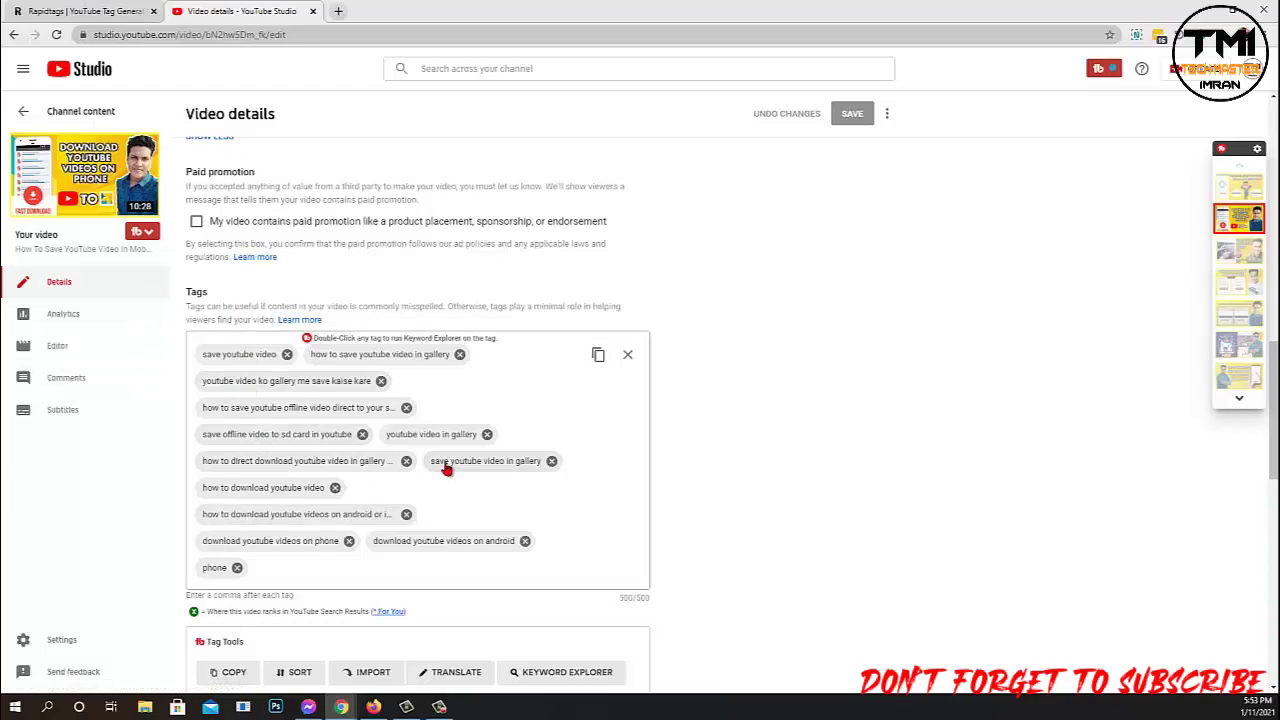
left_click(80, 11)
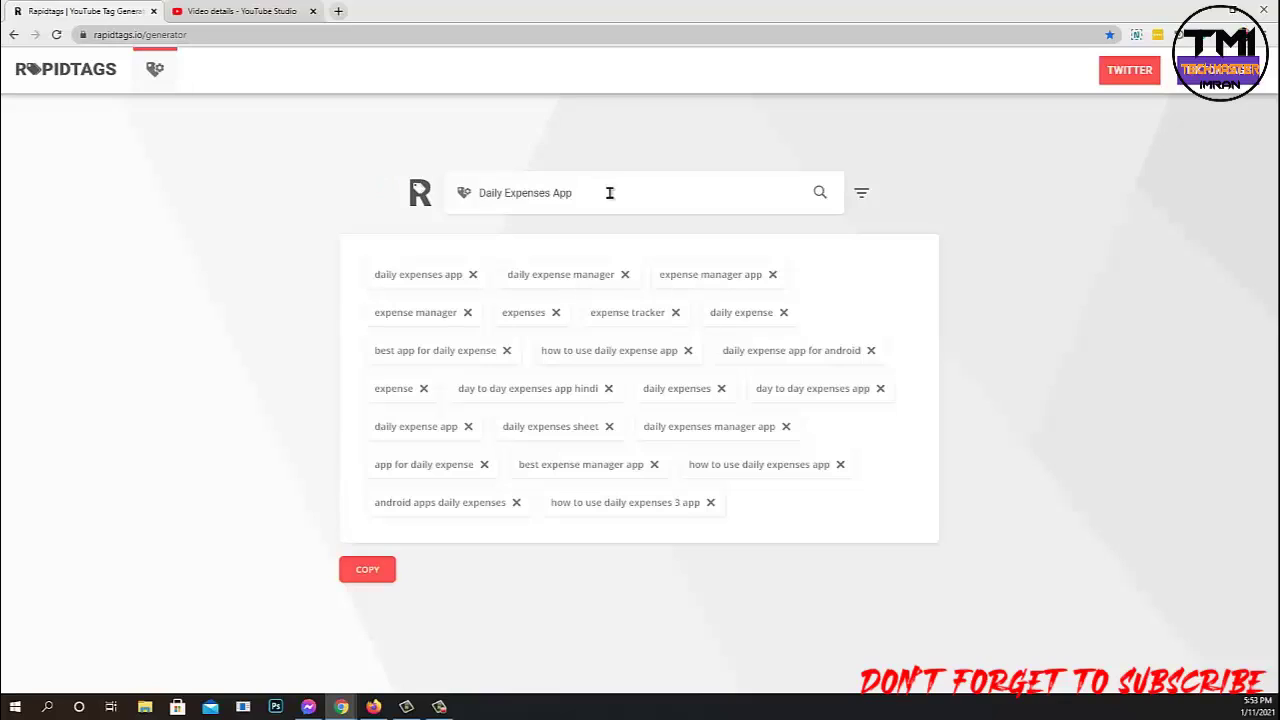
left_click_drag(608, 192, 343, 197)
left_click(197, 173)
left_click_drag(615, 196, 199, 158)
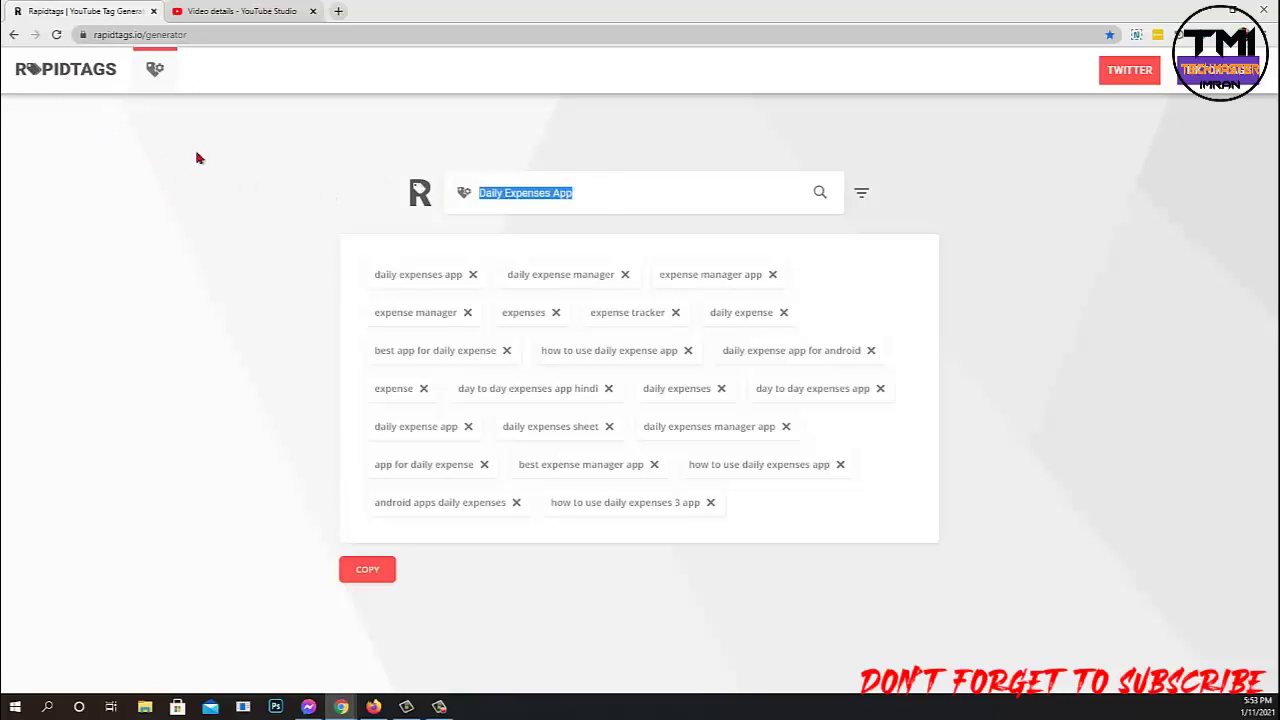
left_click(582, 193)
left_click_drag(597, 191, 336, 229)
key("BackSpace")
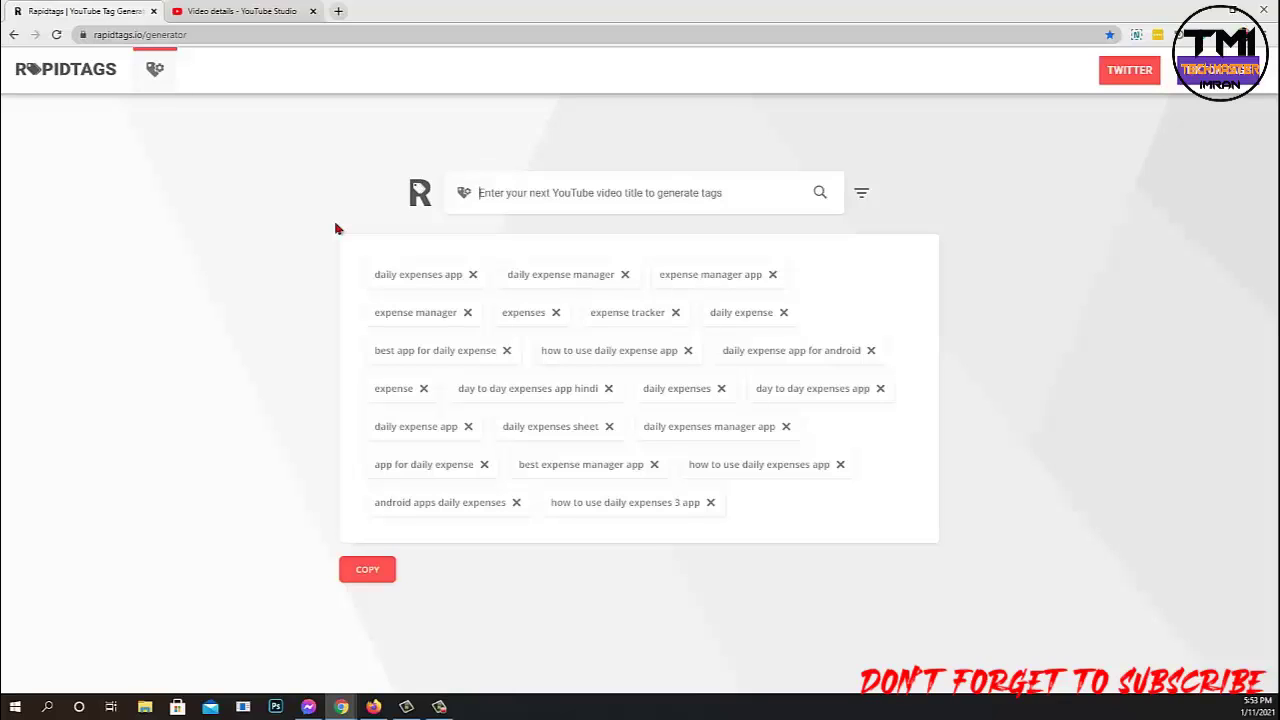
key("ctrl+v")
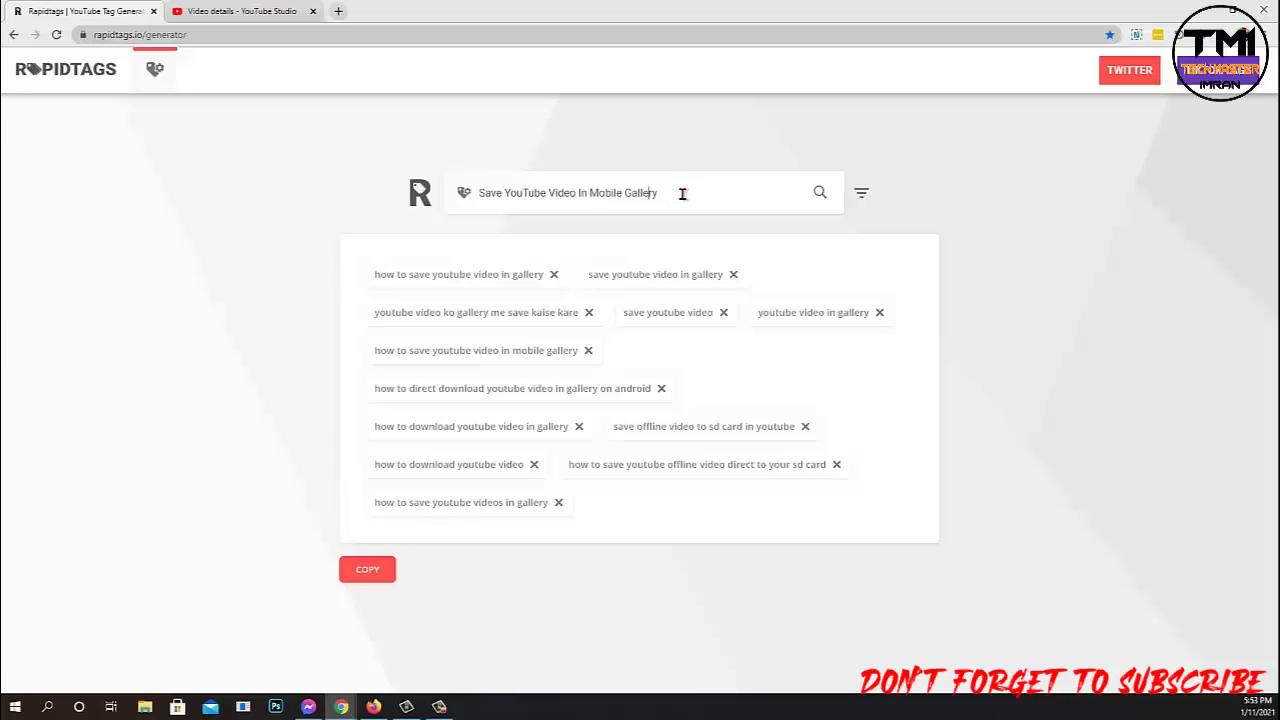
left_click_drag(682, 194, 298, 384)
left_click(232, 489)
left_click(597, 194)
left_click_drag(720, 192, 380, 205)
left_click(289, 291)
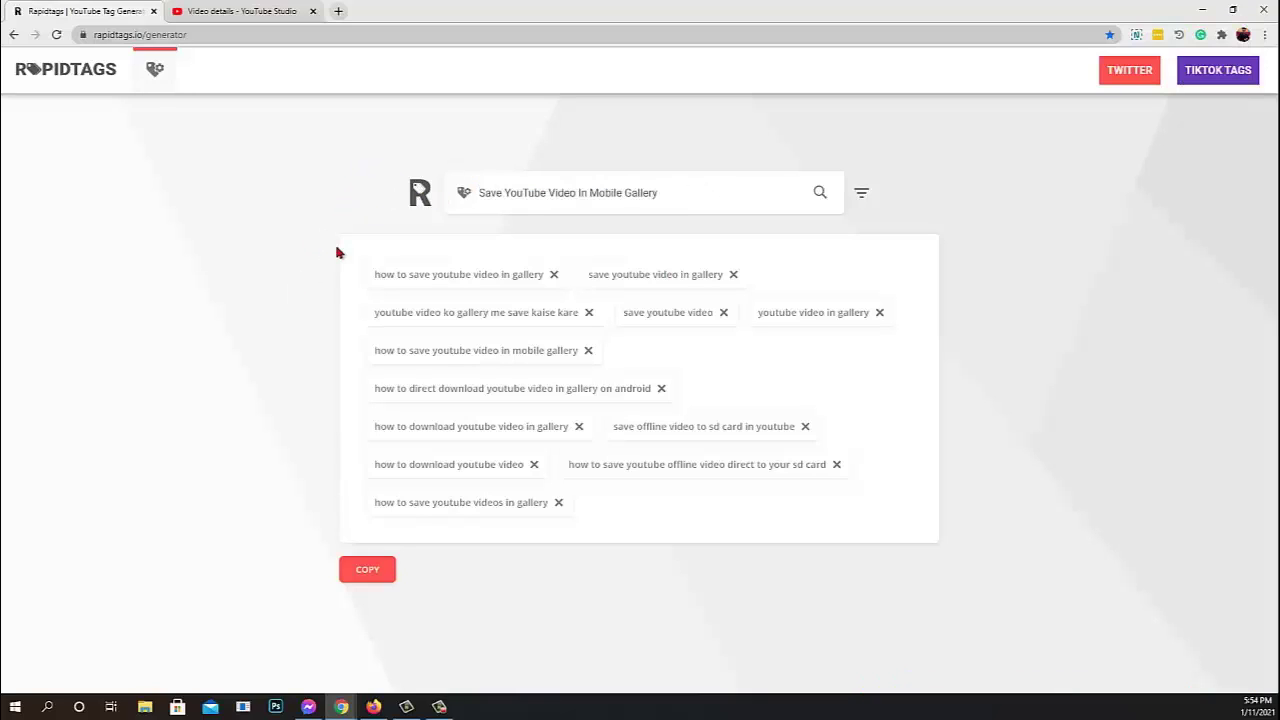